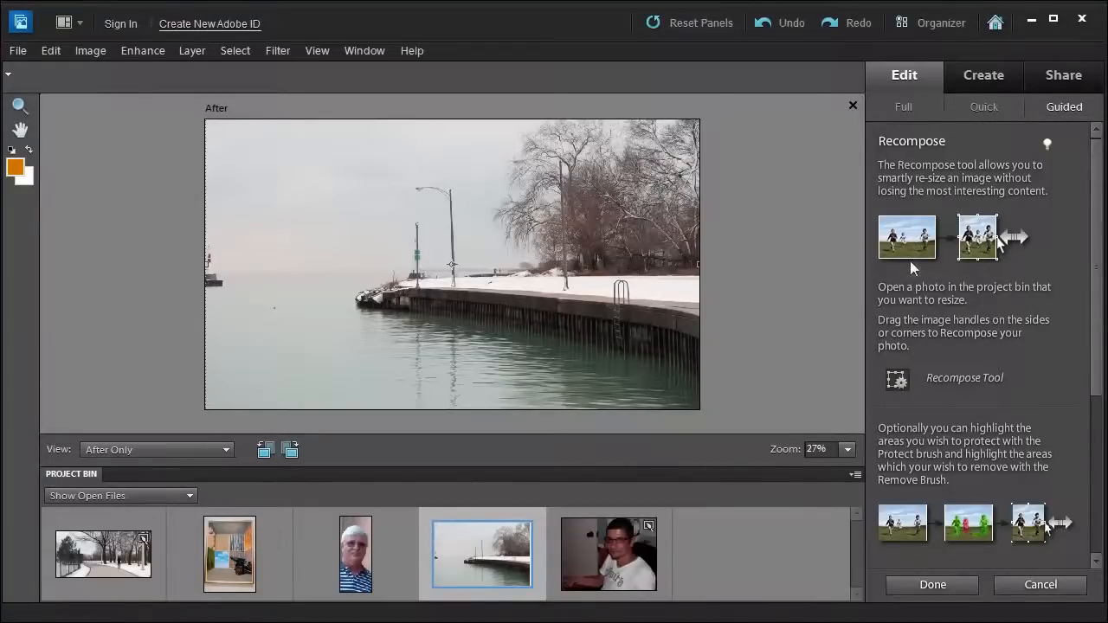
Step: Start protecting areas of the harbour photo with the Protect Brush, converting the image to 8-bit colour depth
left_click_drag(1092, 313, 1096, 415)
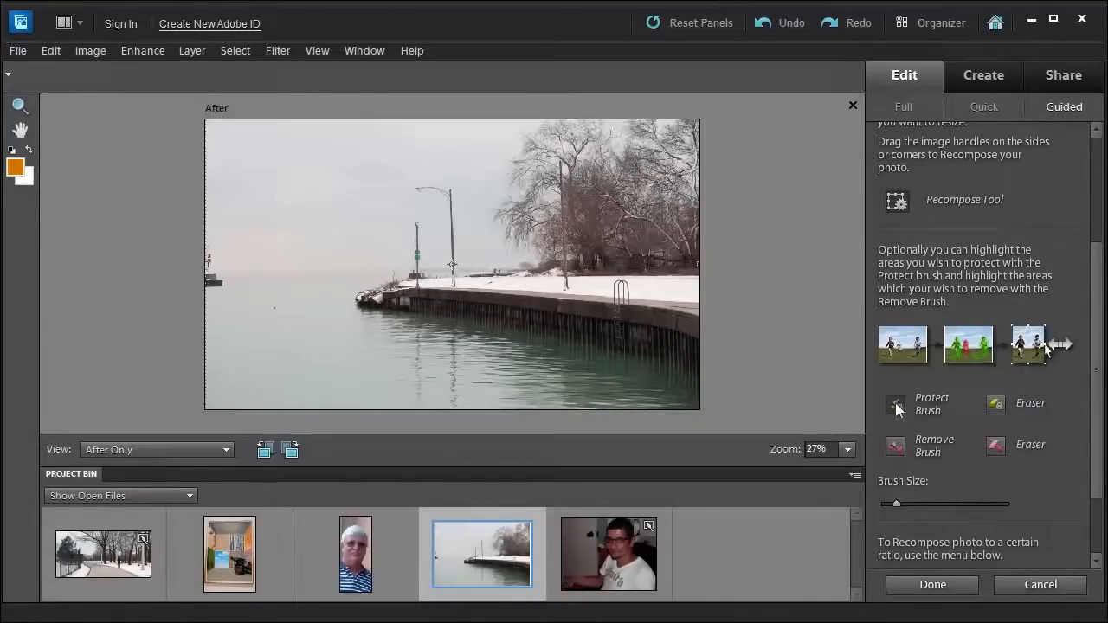
left_click(451, 264)
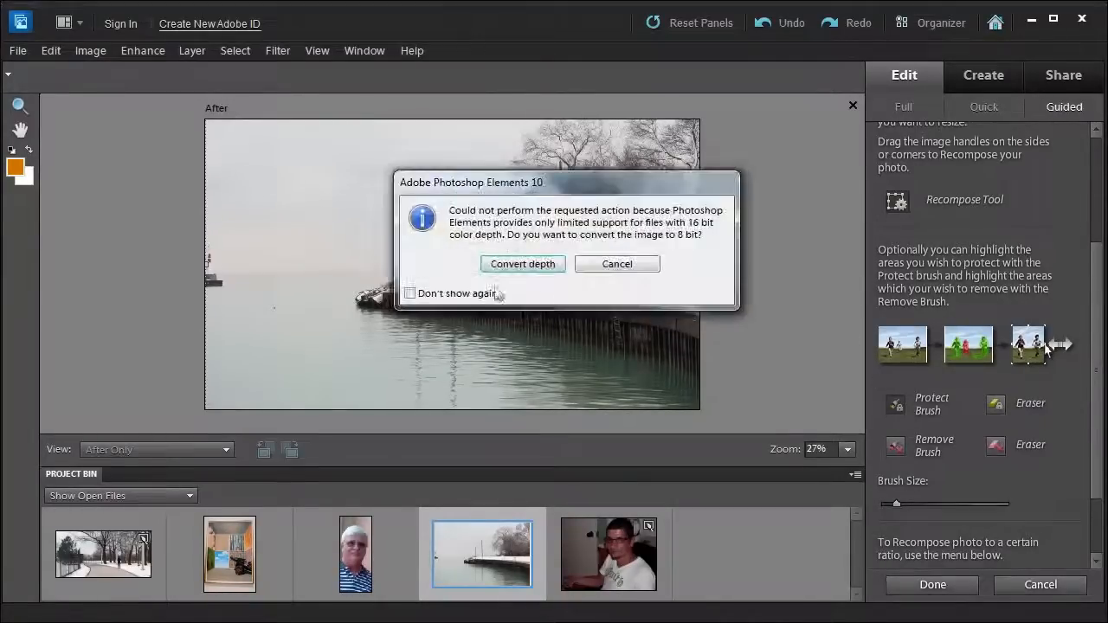
left_click(410, 295)
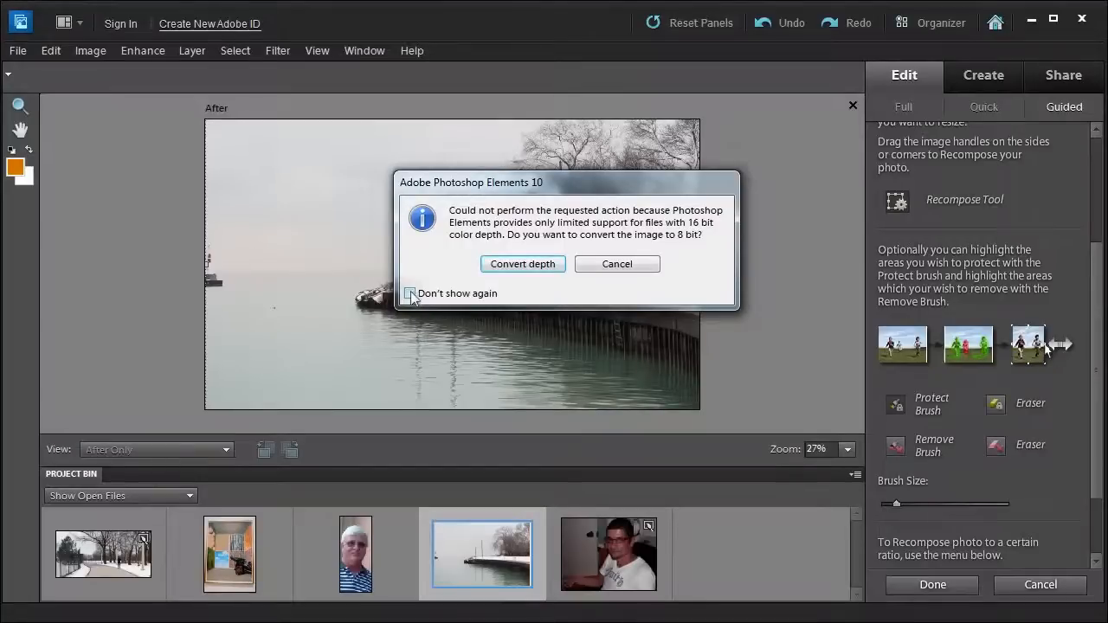
left_click(526, 263)
Step: Mark the trees, the pier and the tall lamp post with the Protect Brush, touching up the treetop marking with its eraser
mouse_move(671, 208)
left_mouse_down()
mouse_move(625, 184)
mouse_move(576, 258)
mouse_move(474, 293)
mouse_move(413, 299)
mouse_move(529, 299)
mouse_move(692, 344)
mouse_move(668, 273)
mouse_move(662, 169)
mouse_move(628, 251)
mouse_move(567, 186)
mouse_move(529, 272)
left_mouse_up()
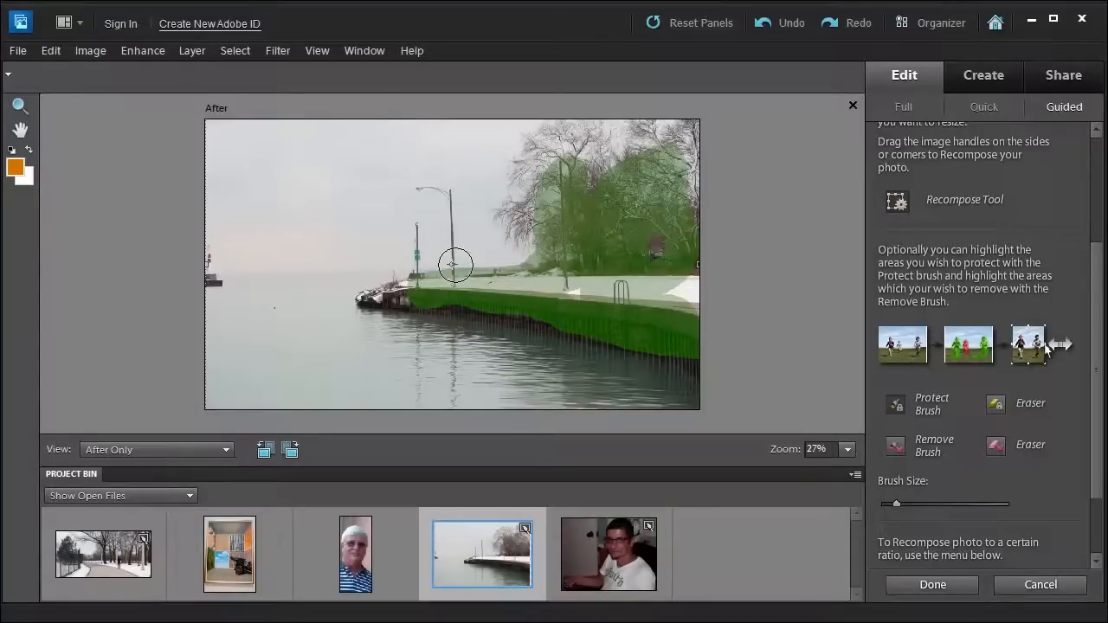
mouse_move(453, 262)
left_mouse_down()
mouse_move(438, 193)
mouse_move(423, 190)
left_mouse_up()
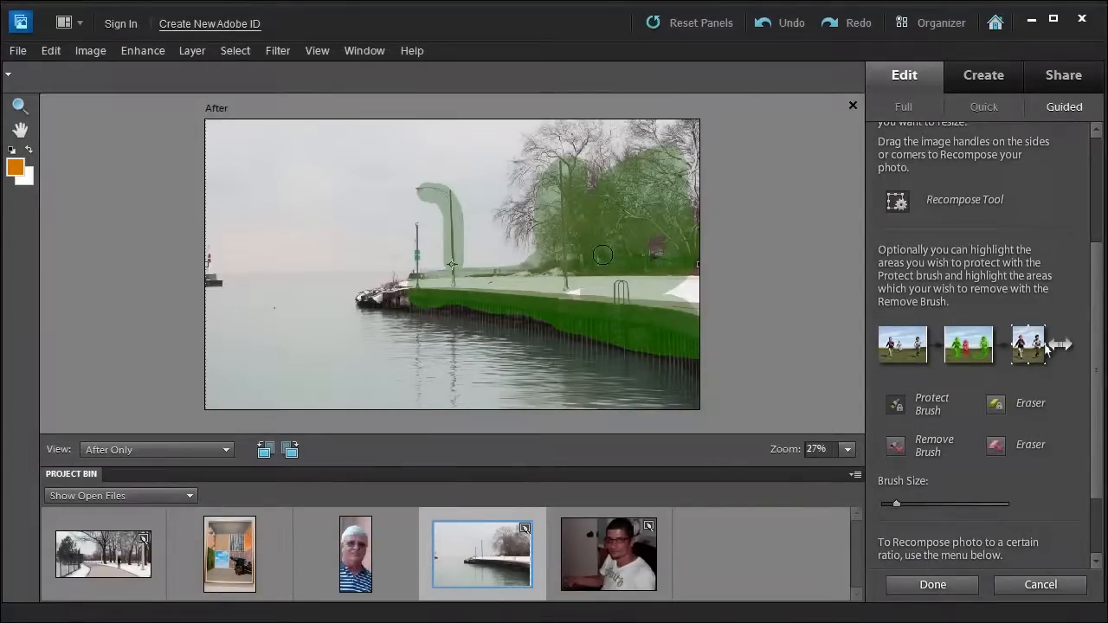
left_click(995, 405)
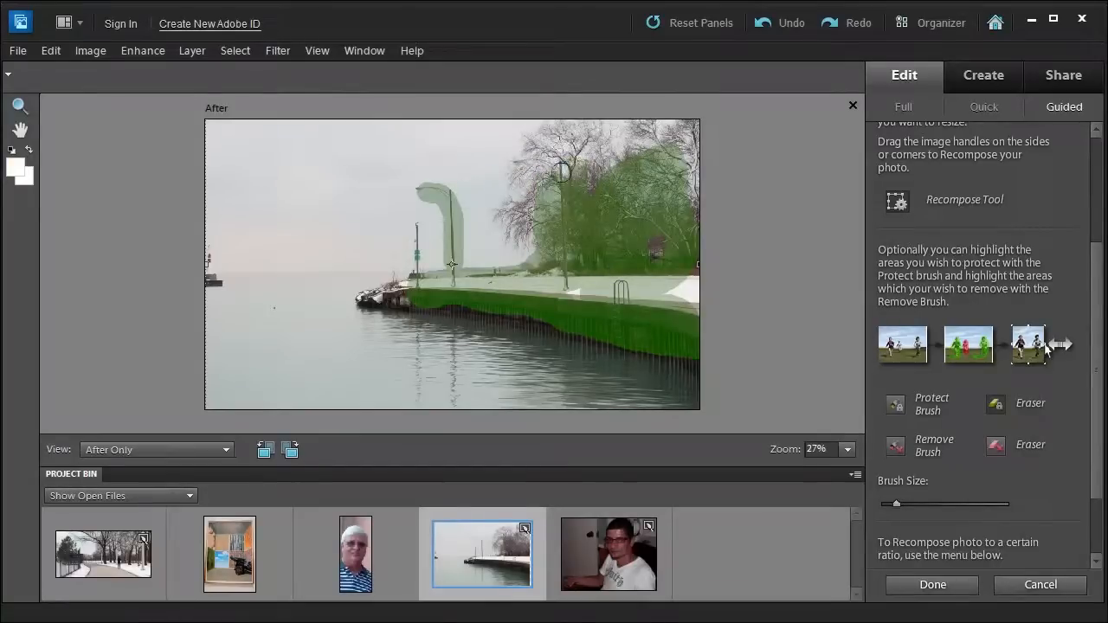
mouse_move(561, 172)
left_mouse_down()
mouse_move(535, 205)
mouse_move(561, 218)
mouse_move(605, 164)
mouse_move(538, 167)
left_mouse_up()
left_click(895, 411)
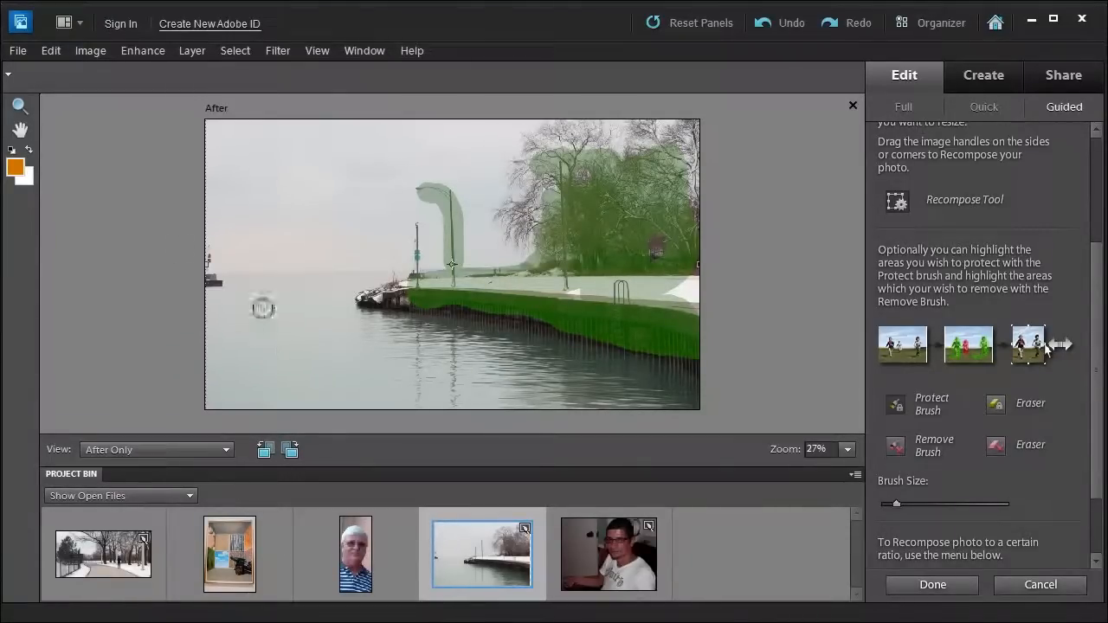
Step: Mark the empty sky and water between the buoy and the pier for removal with the Remove Brush, reworking the strokes with its eraser
left_click(894, 449)
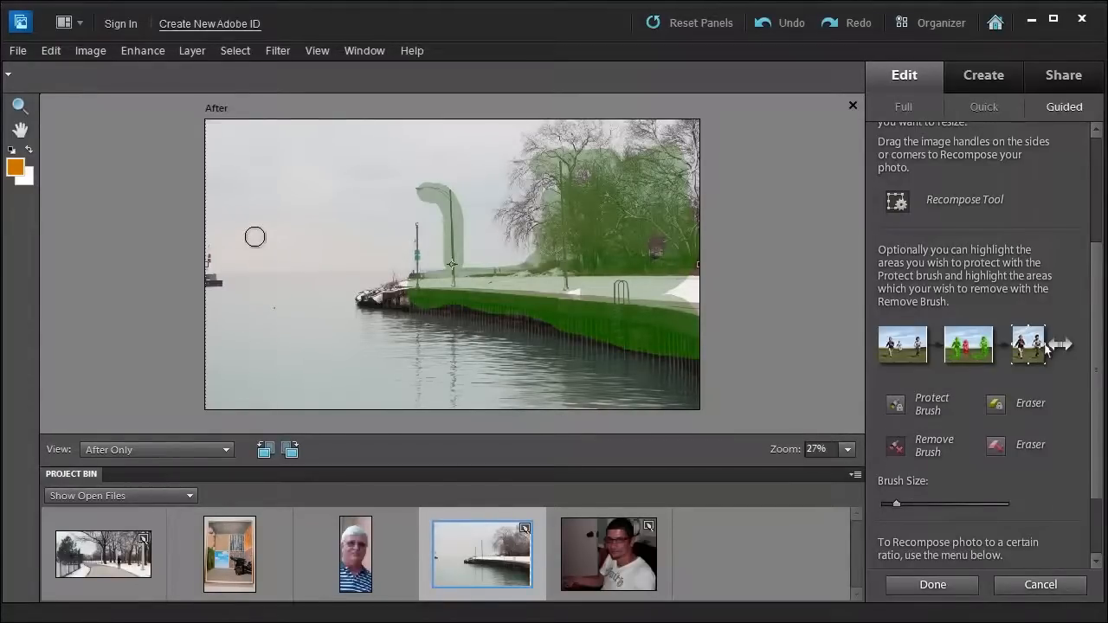
mouse_move(253, 234)
left_mouse_down()
mouse_move(268, 356)
mouse_move(271, 223)
mouse_move(292, 338)
mouse_move(315, 239)
mouse_move(331, 345)
mouse_move(295, 202)
mouse_move(310, 328)
left_mouse_up()
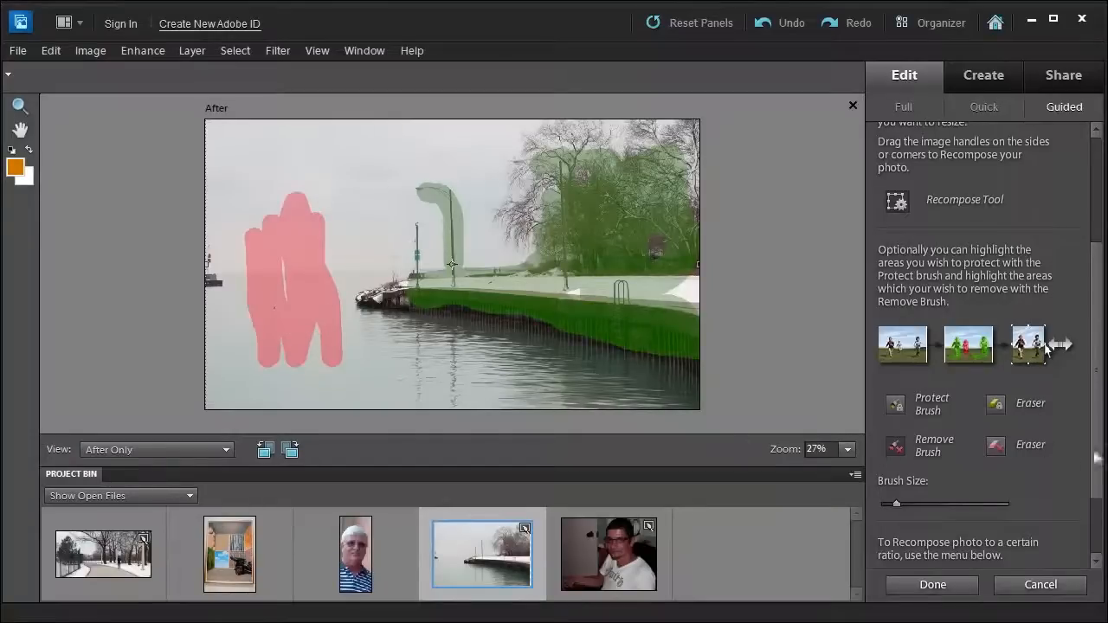
left_click(995, 445)
mouse_move(324, 290)
left_mouse_down()
mouse_move(316, 212)
mouse_move(311, 241)
mouse_move(302, 190)
mouse_move(295, 203)
mouse_move(330, 273)
mouse_move(327, 241)
left_mouse_up()
left_click(892, 446)
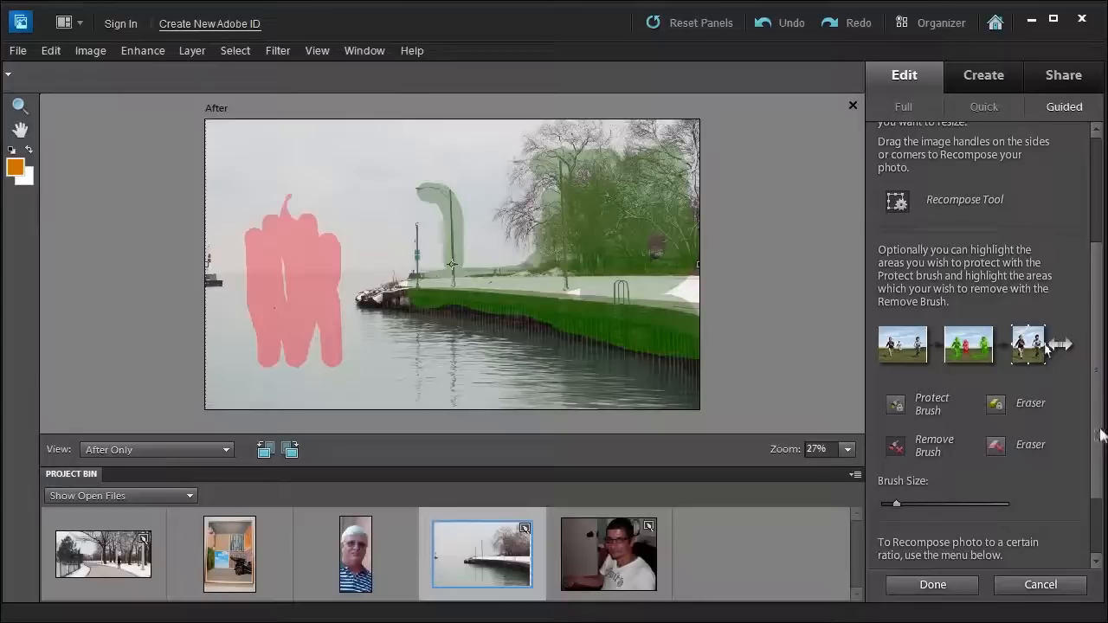
scroll(1097, 426, "down", 3)
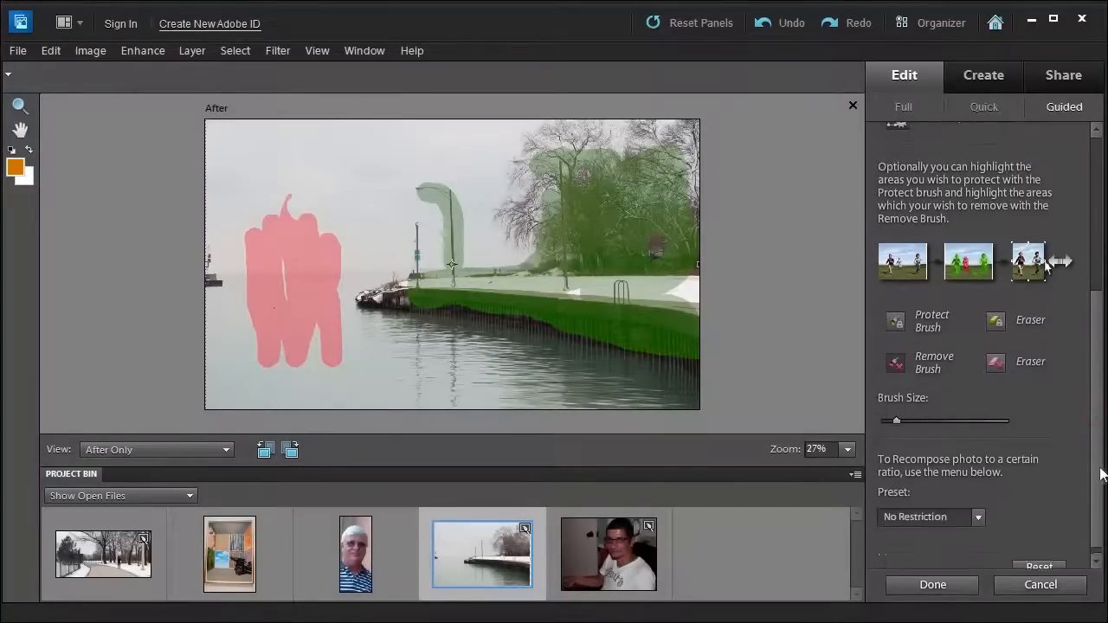
left_click(910, 517)
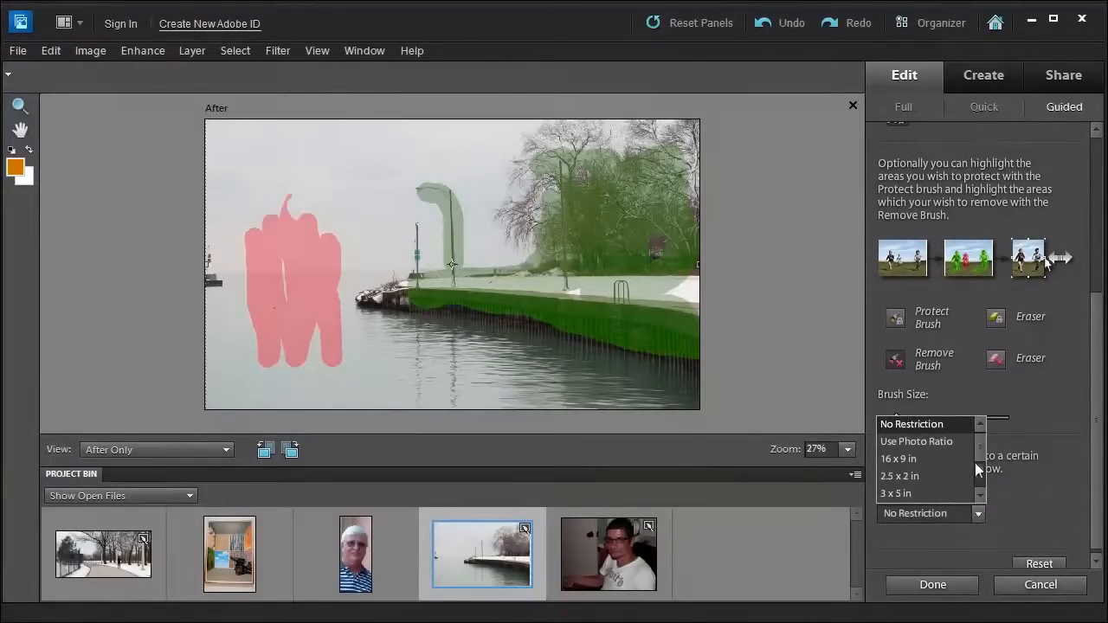
scroll(978, 444, "down", 2)
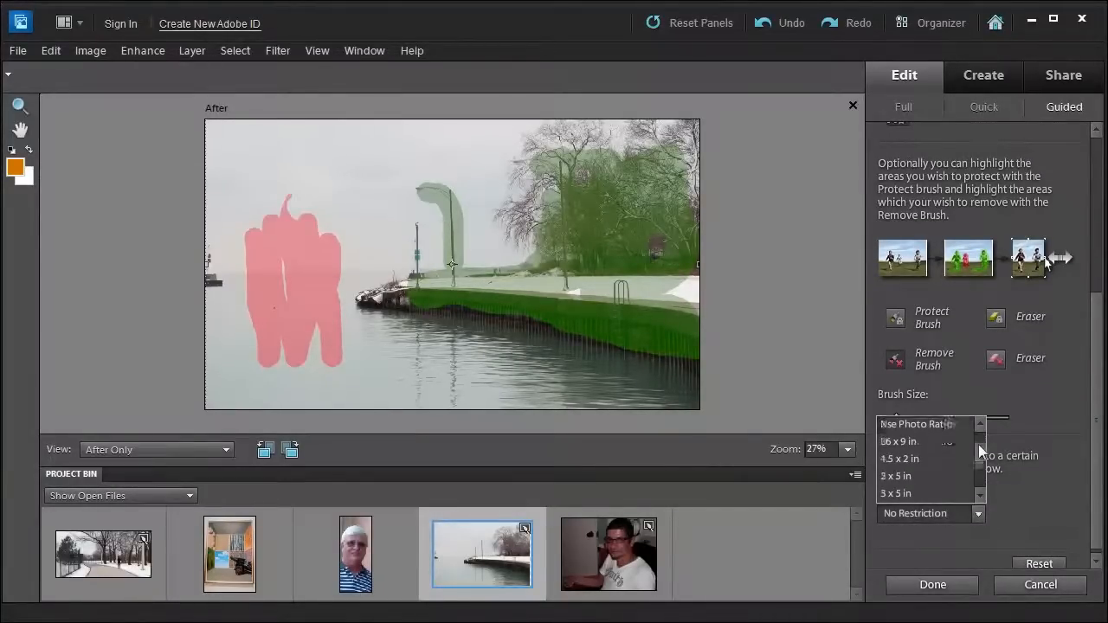
left_click(955, 516)
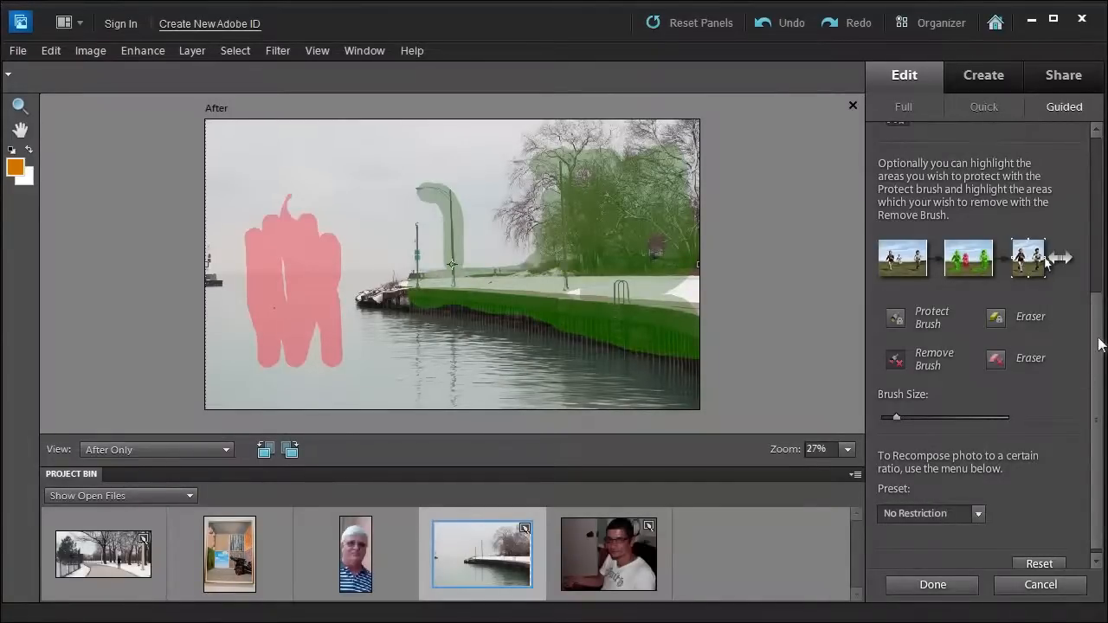
Step: Recompose the photo narrower, bringing its left edge in by about a quarter of the width and its right edge by about a fifth, and apply it
left_click_drag(1100, 345, 1100, 186)
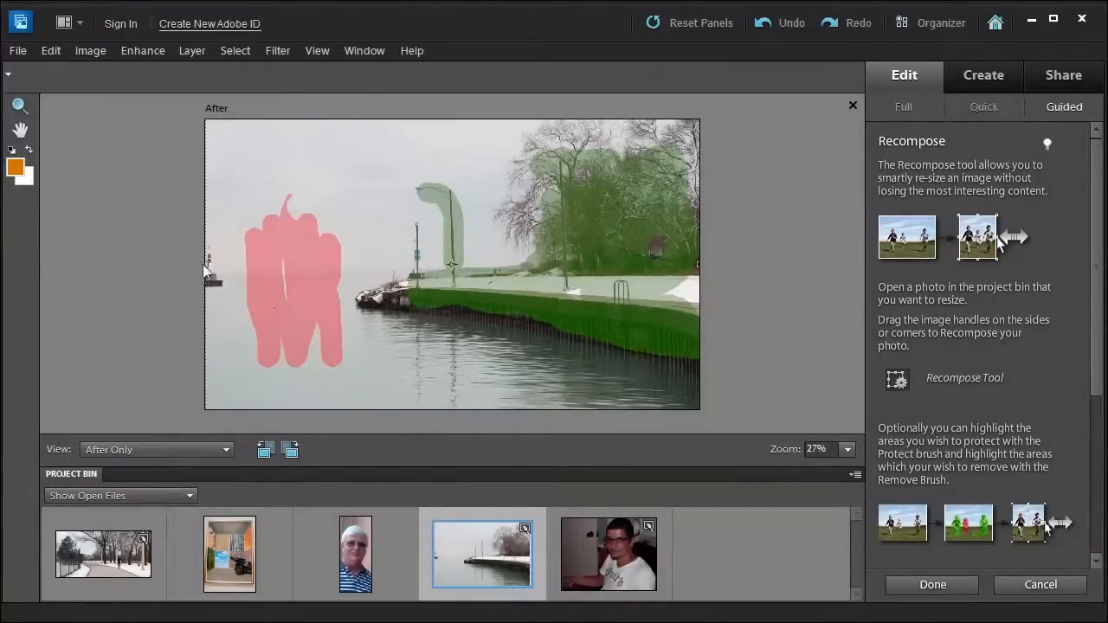
left_click_drag(206, 264, 260, 270)
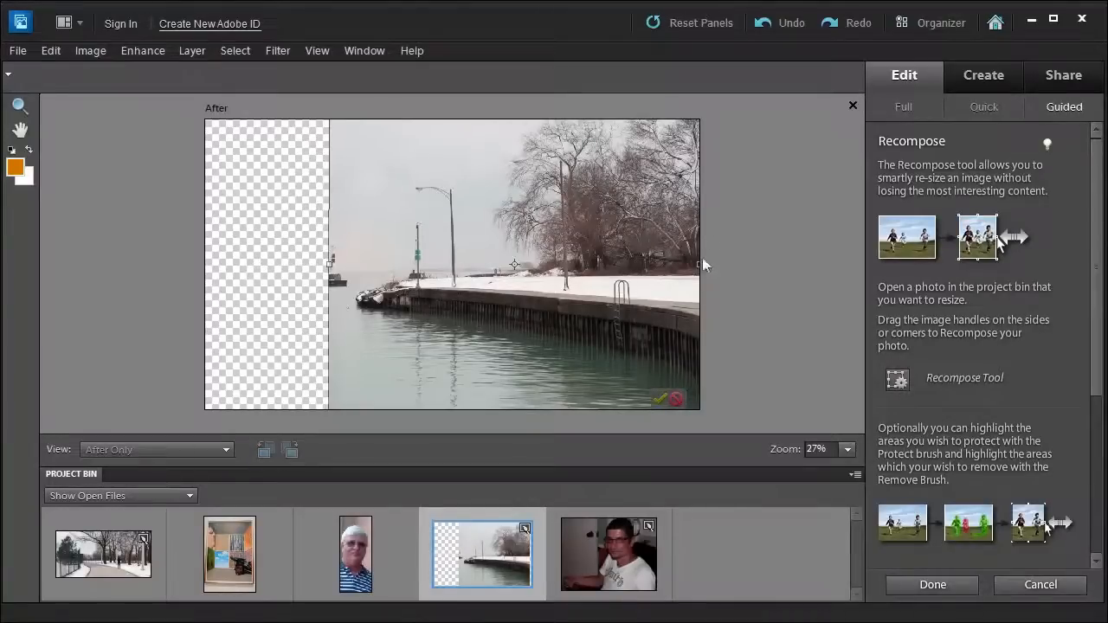
left_click_drag(695, 266, 610, 266)
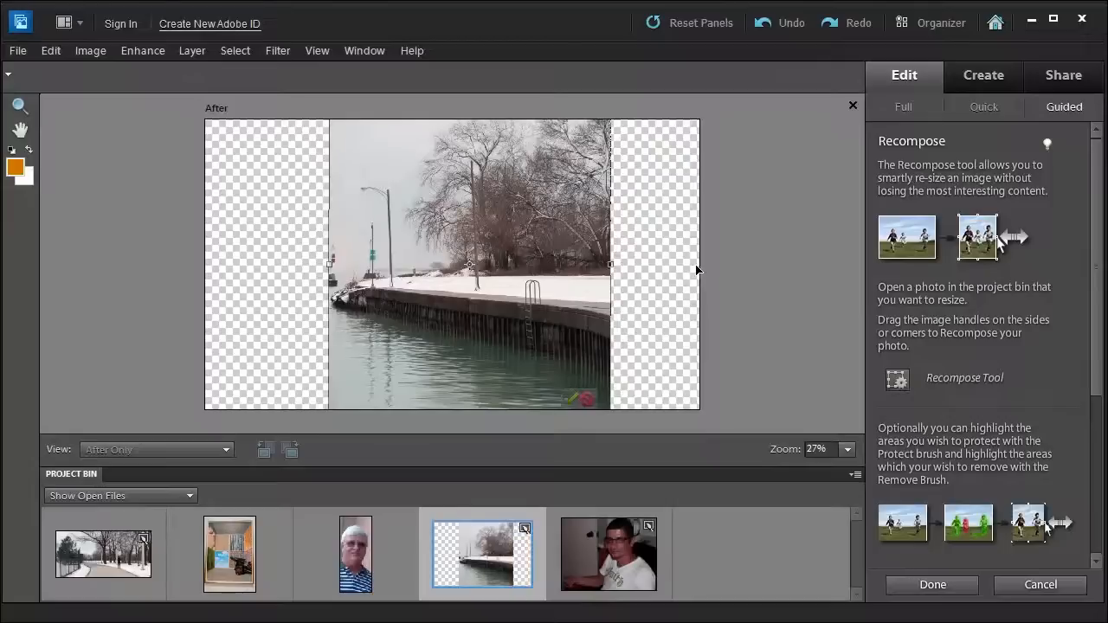
left_click(569, 398)
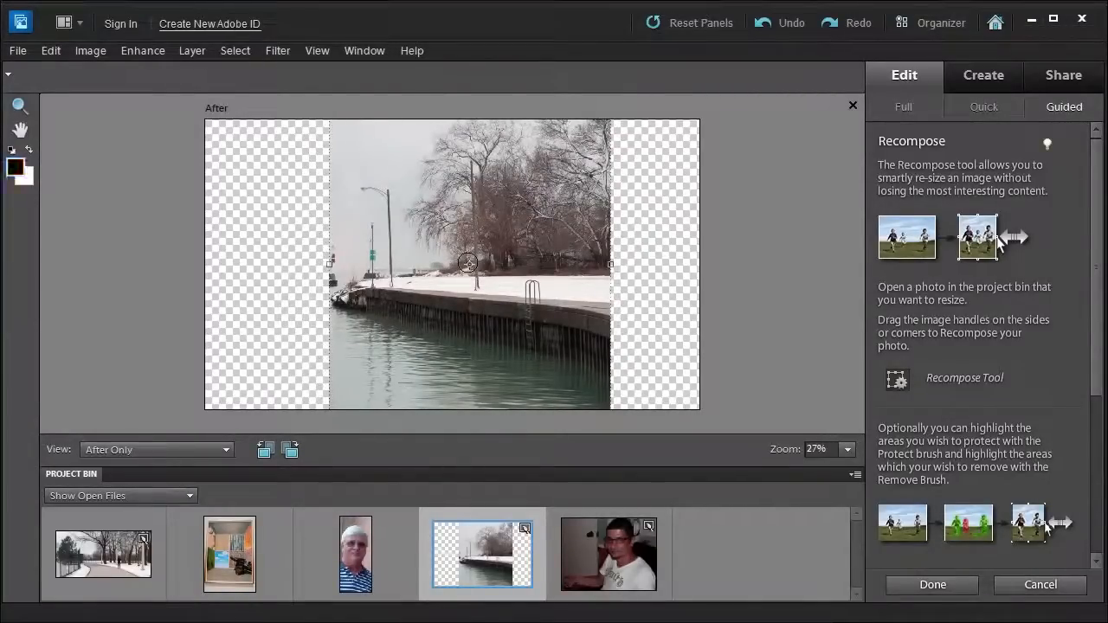
Step: Inspect the recomposed pier, lamp posts and water up close at 33% zoom, and finish the guided Recompose edit
left_click(20, 106)
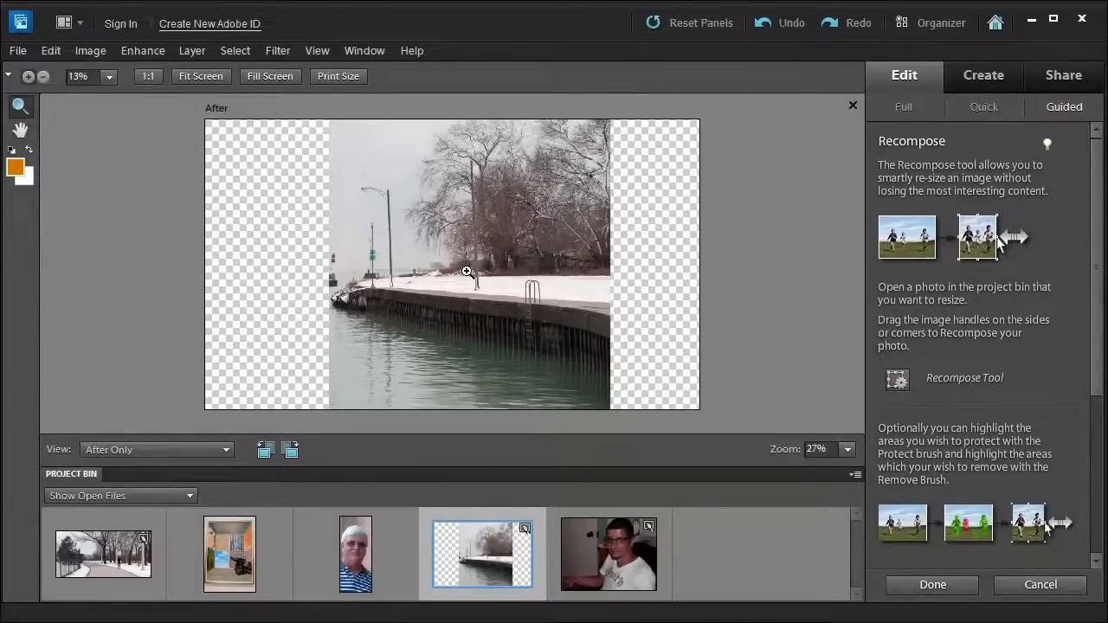
left_click(466, 272)
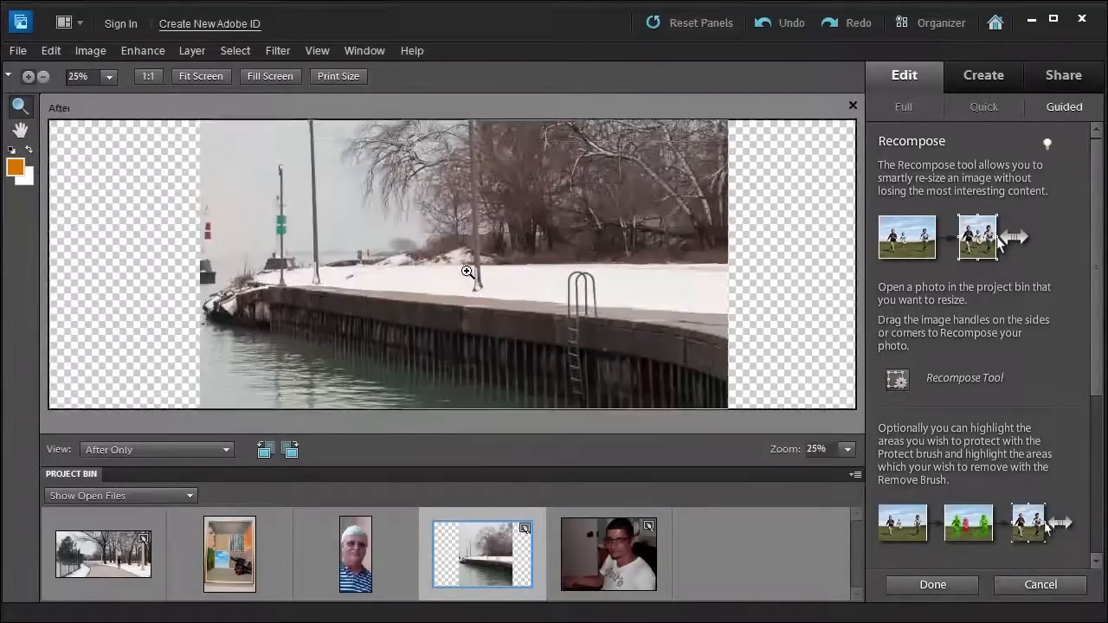
left_click(467, 271)
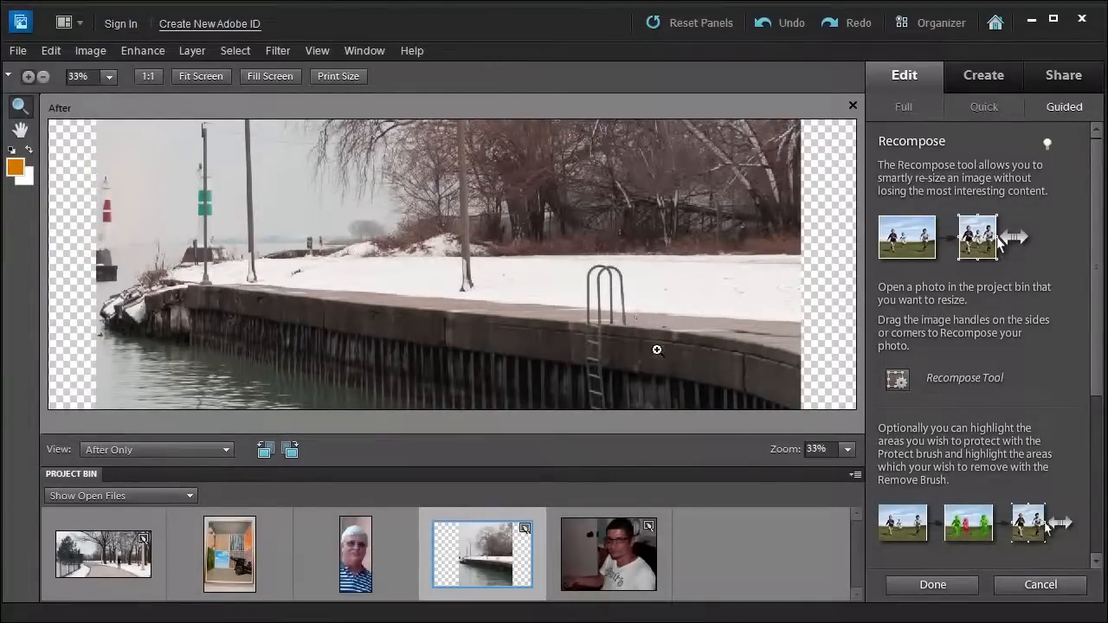
scroll(658, 351, "down", 3)
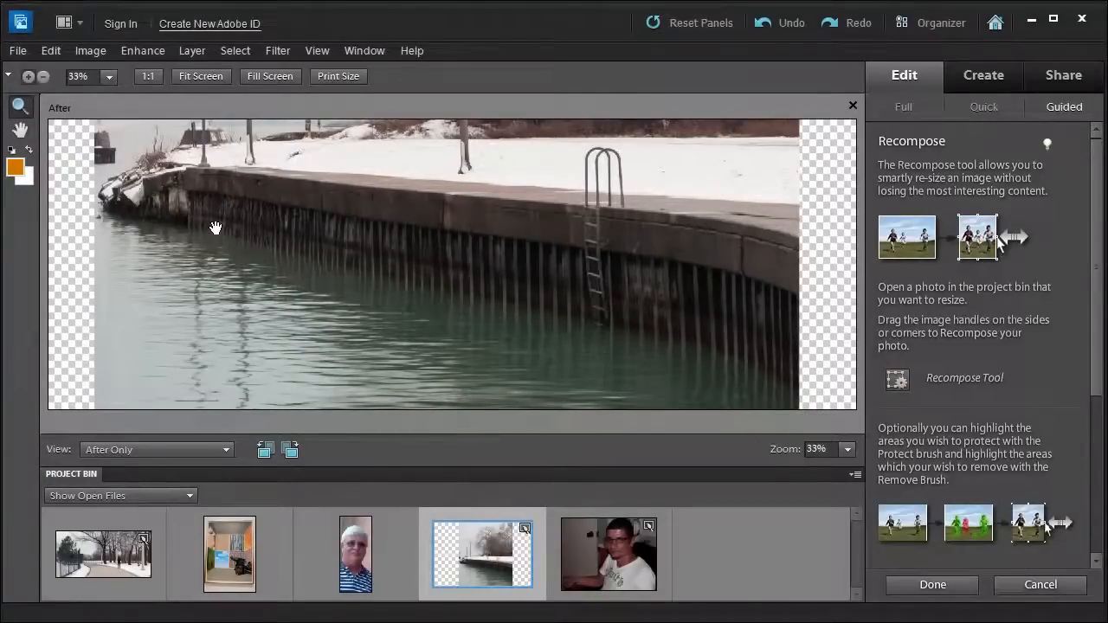
left_click_drag(214, 228, 384, 349)
left_click_drag(391, 212, 423, 274)
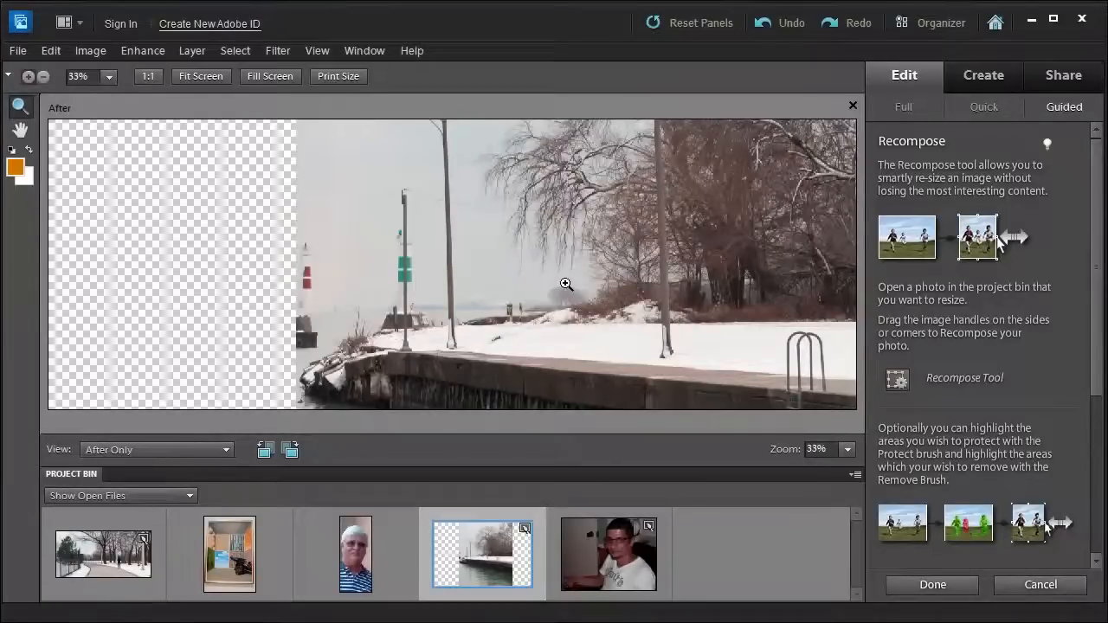
key("space")
left_click_drag(595, 336, 498, 137)
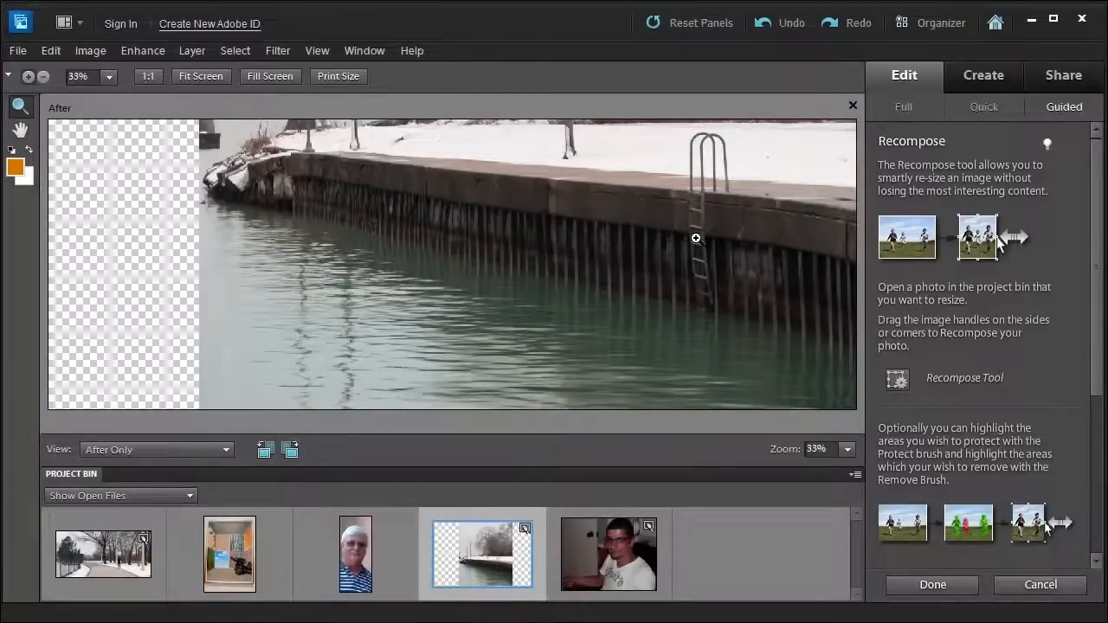
left_click(932, 585)
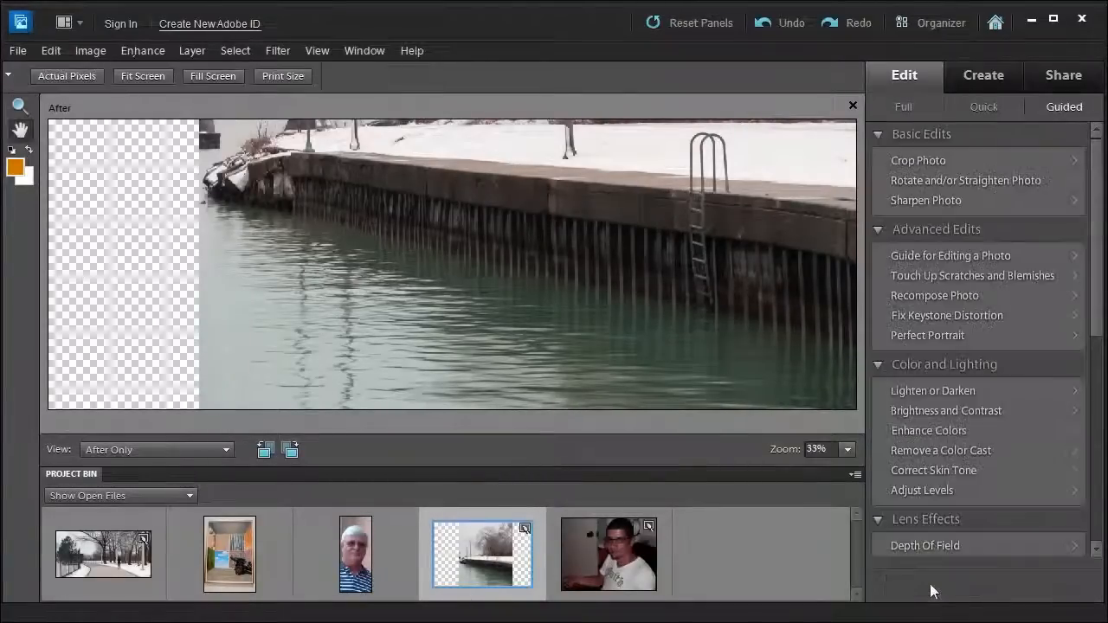